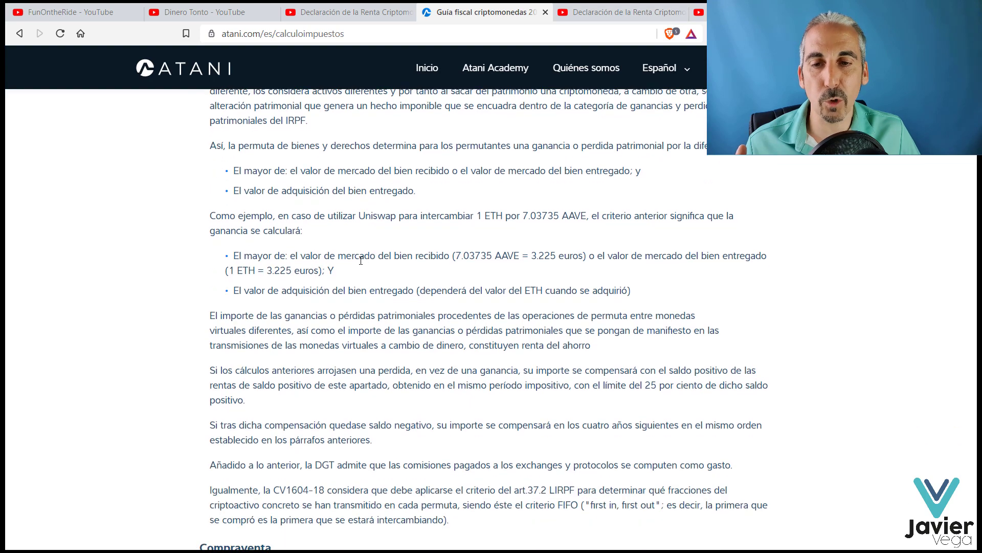
Read through the Atani crypto tax guide, from the swap rules to the section on losses.
{"action": "scroll", "coordinate": [366, 267], "scroll_direction": "down", "scroll_amount": 2}
{"action": "scroll", "coordinate": [361, 252], "scroll_direction": "down", "scroll_amount": 6}
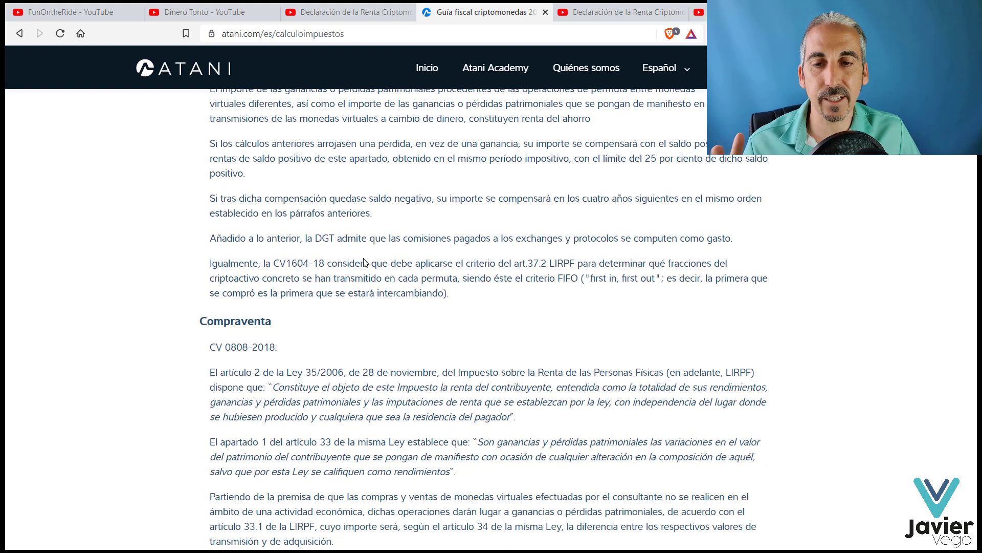
{"action": "scroll", "coordinate": [363, 259], "scroll_direction": "down", "scroll_amount": 6}
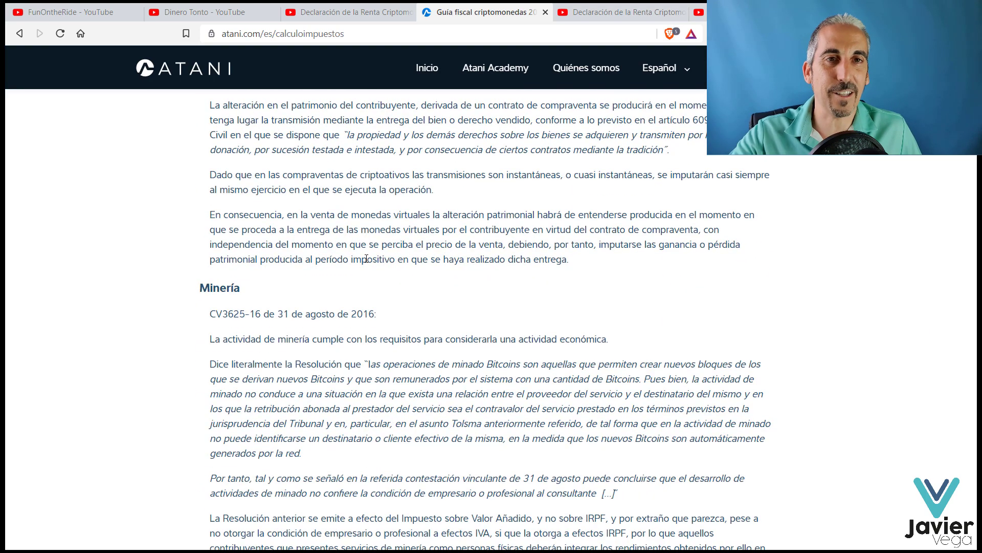
{"action": "scroll", "coordinate": [368, 263], "scroll_direction": "down", "scroll_amount": 3}
{"action": "scroll", "coordinate": [367, 263], "scroll_direction": "down", "scroll_amount": 16}
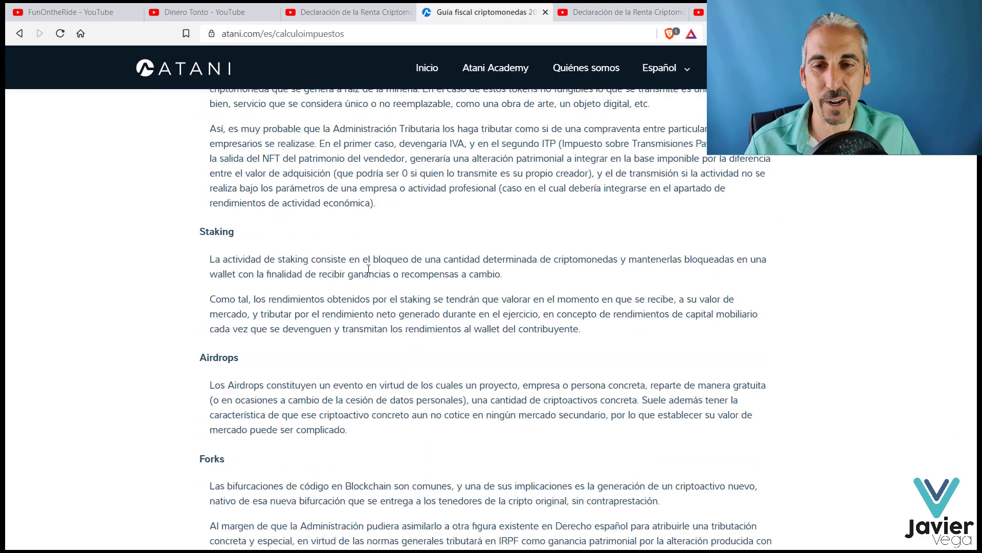
{"action": "scroll", "coordinate": [370, 264], "scroll_direction": "down", "scroll_amount": 13}
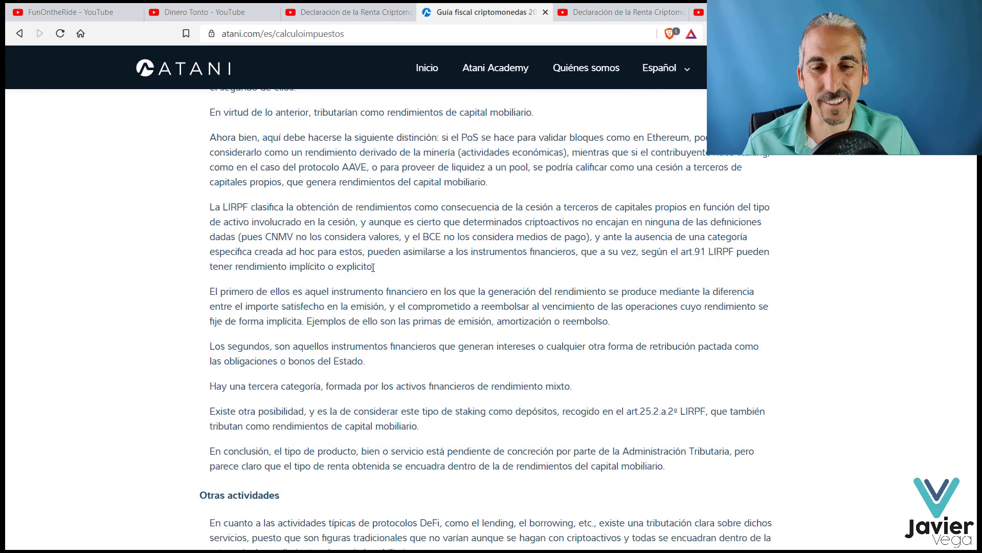
{"action": "scroll", "coordinate": [409, 270], "scroll_direction": "down", "scroll_amount": 6}
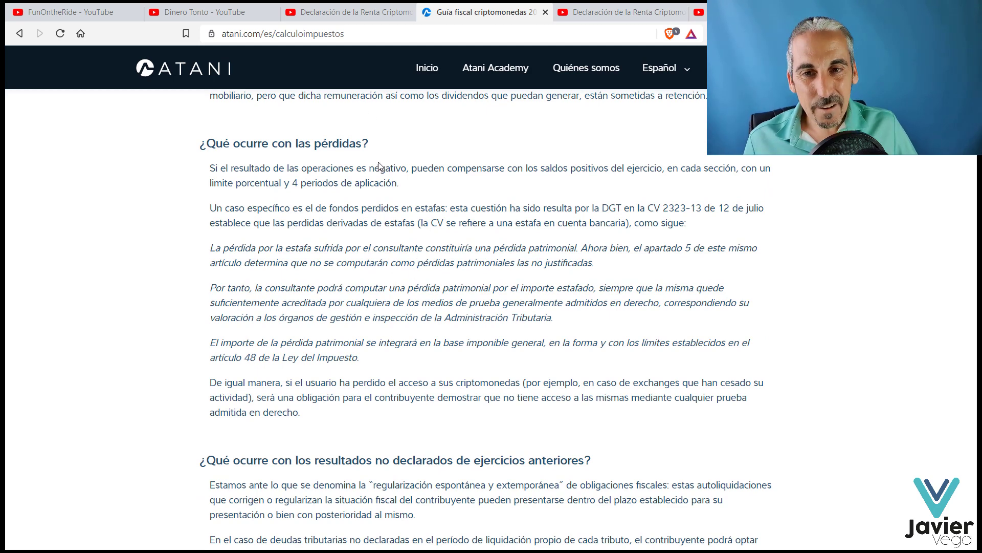
{"action": "mouse_move", "coordinate": [453, 523]}
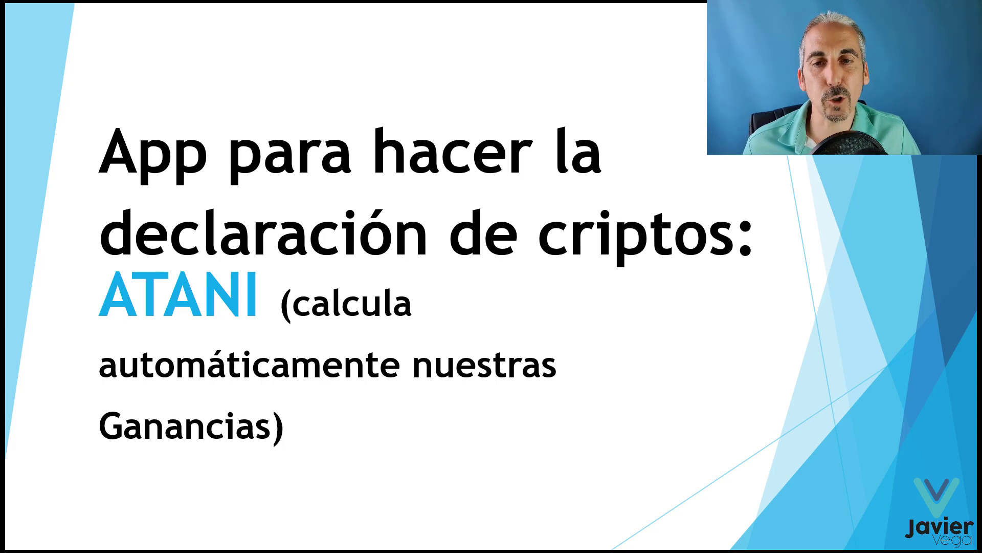
{"action": "key", "text": "Right"}
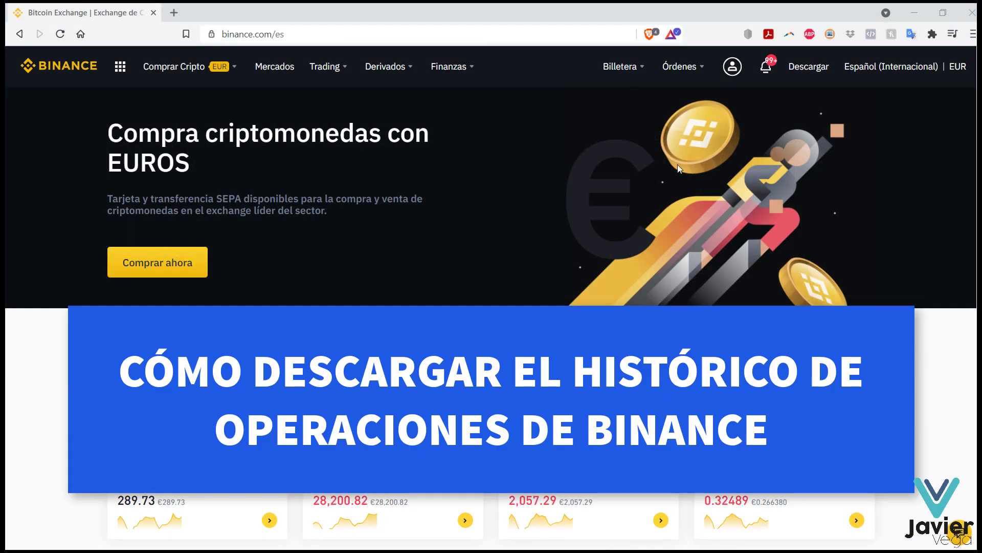
On Binance, open the wallet overview's transaction history and bring up the options for generating all reports.
{"action": "mouse_move", "coordinate": [620, 67]}
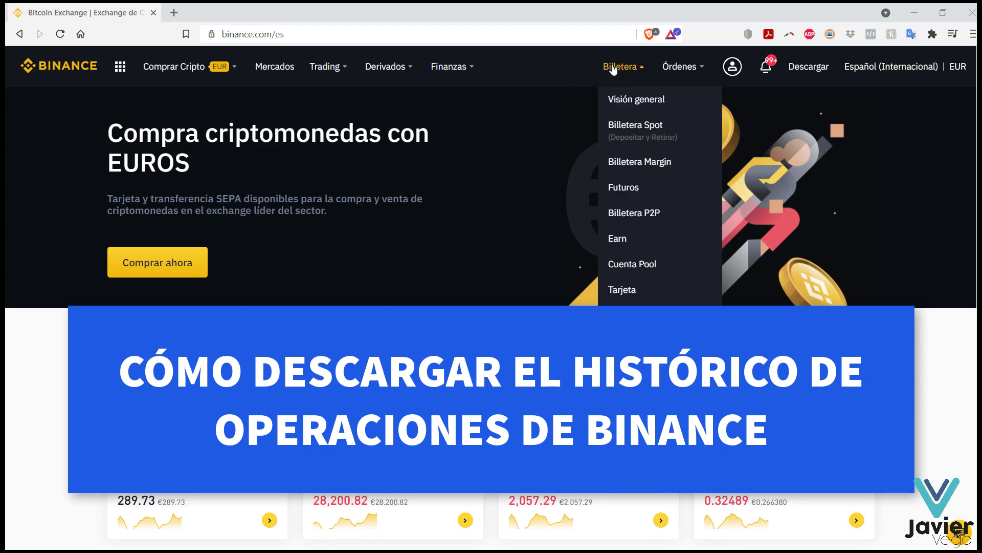
{"action": "left_click", "coordinate": [620, 103]}
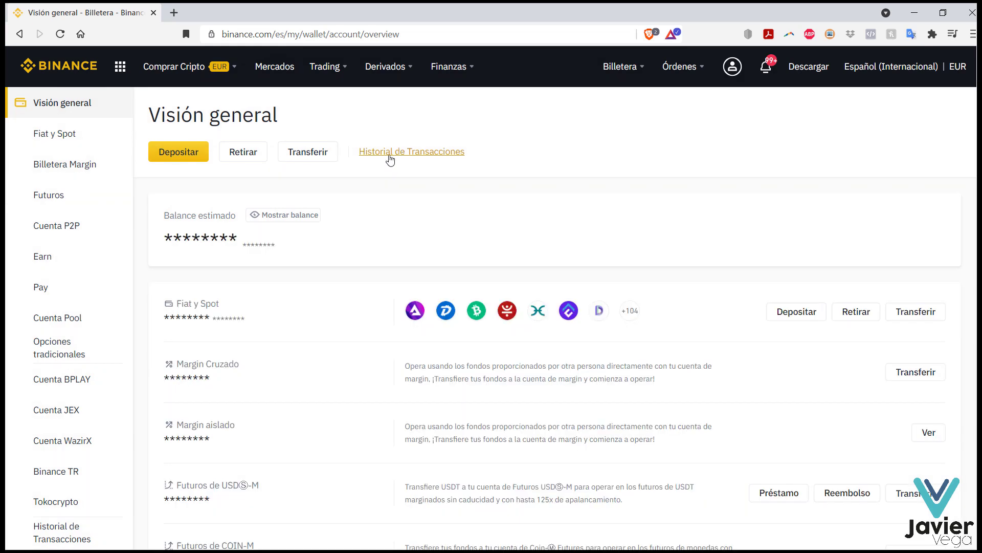
{"action": "left_click", "coordinate": [417, 154]}
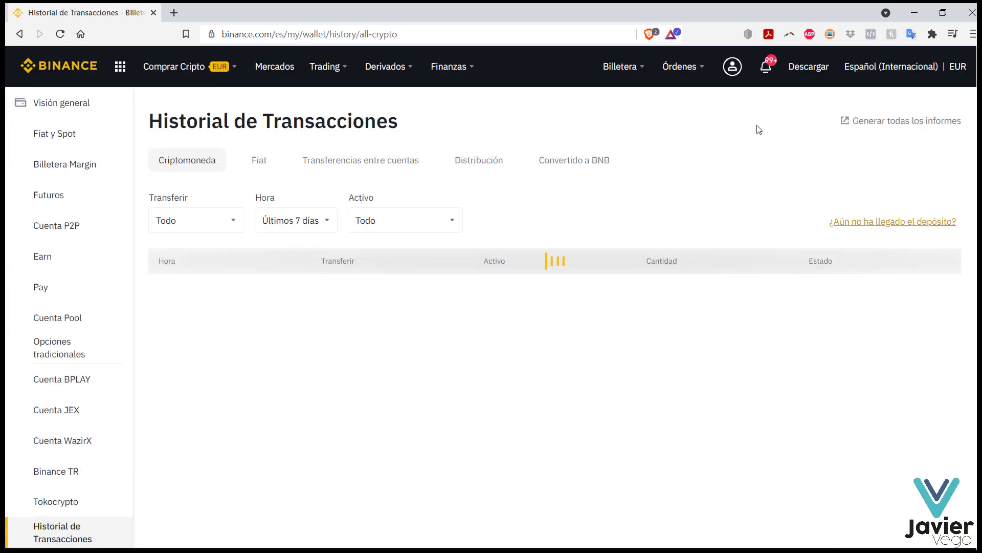
{"action": "left_click", "coordinate": [902, 125]}
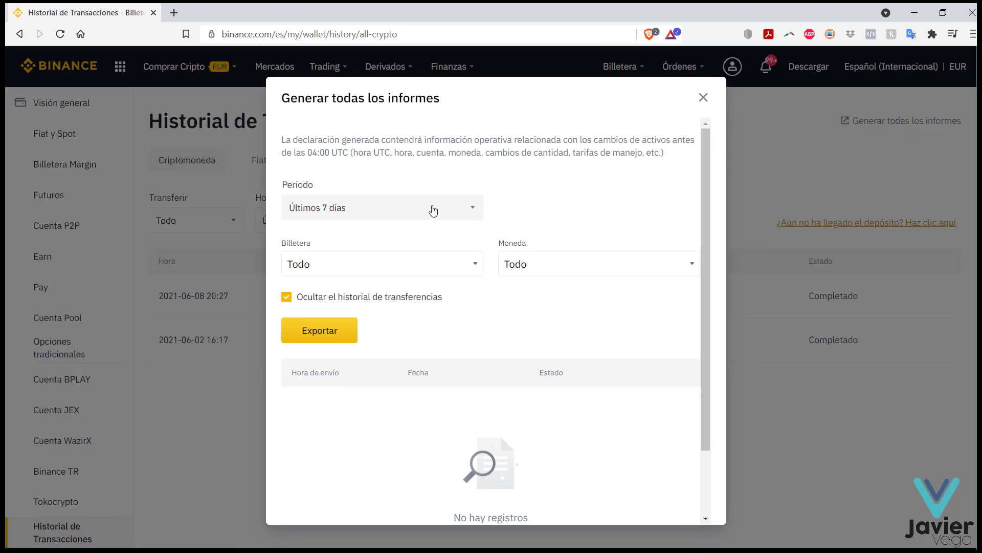
Review the wallet types and predefined periods available for the report.
{"action": "left_click", "coordinate": [374, 265]}
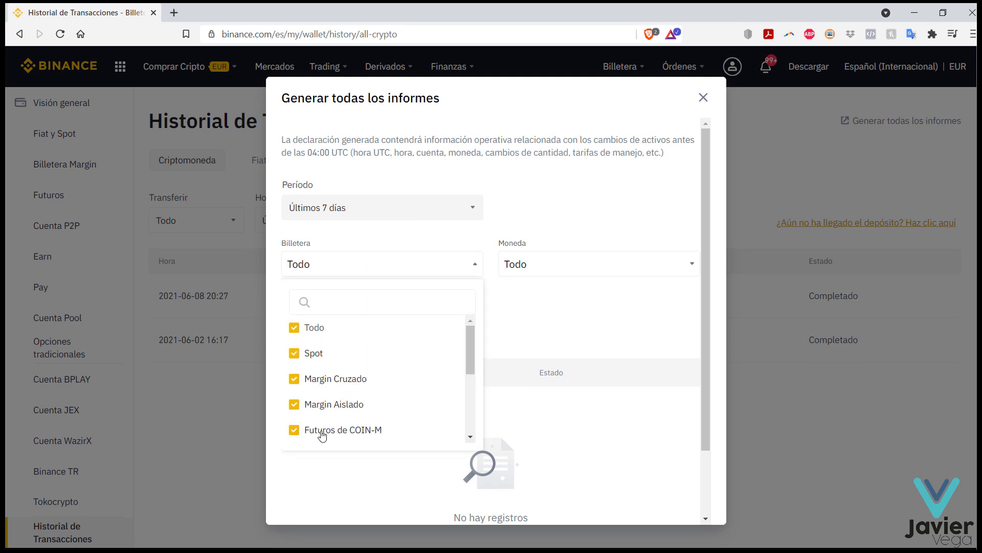
{"action": "scroll", "coordinate": [391, 409], "scroll_direction": "down", "scroll_amount": 5}
{"action": "scroll", "coordinate": [402, 387], "scroll_direction": "up", "scroll_amount": 5}
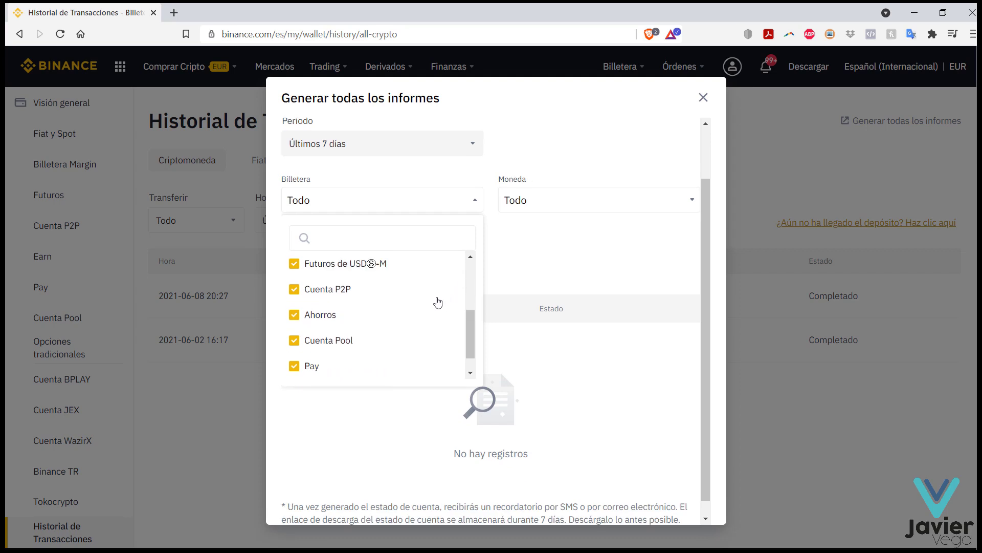
{"action": "left_click", "coordinate": [552, 158]}
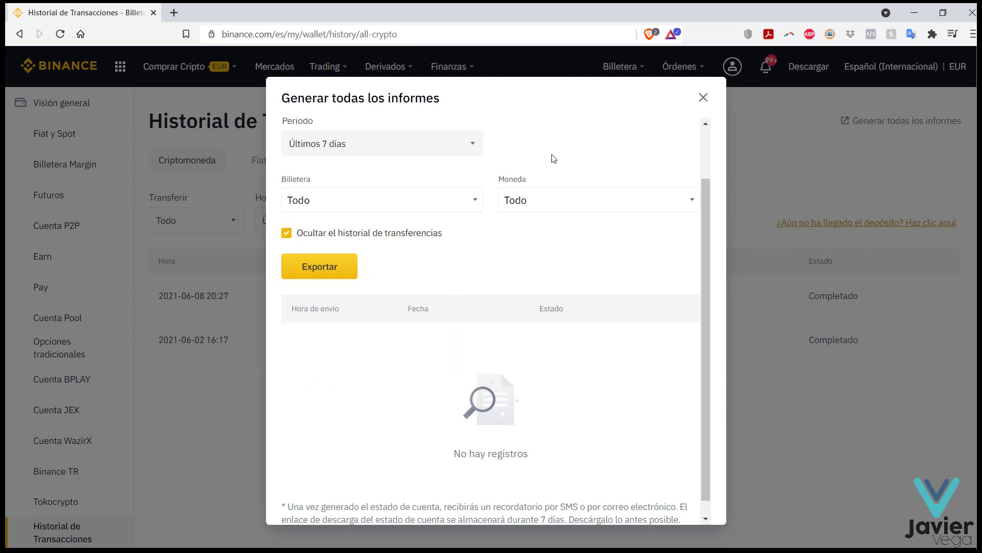
{"action": "left_click", "coordinate": [411, 145]}
{"action": "scroll", "coordinate": [381, 231], "scroll_direction": "down", "scroll_amount": 1}
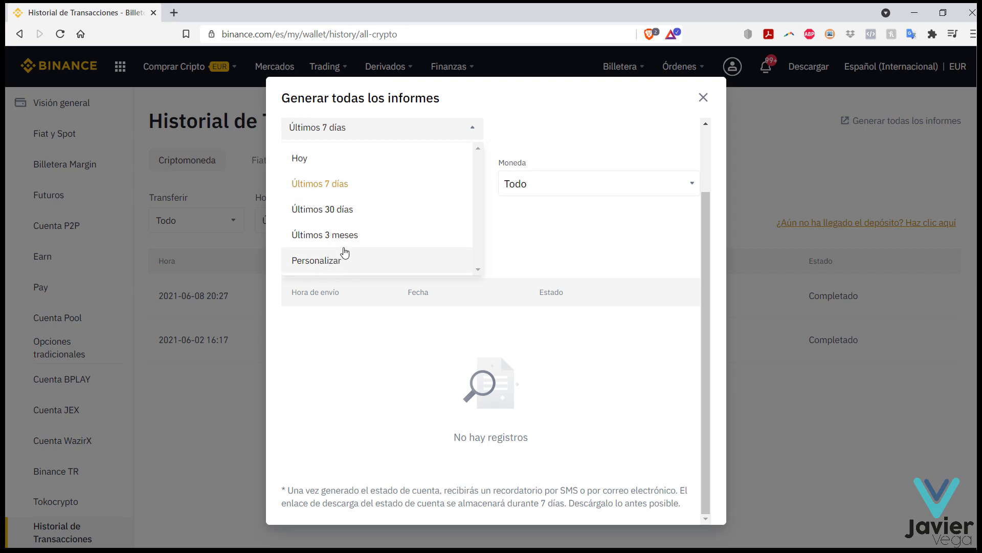
{"action": "scroll", "coordinate": [383, 242], "scroll_direction": "up", "scroll_amount": 1}
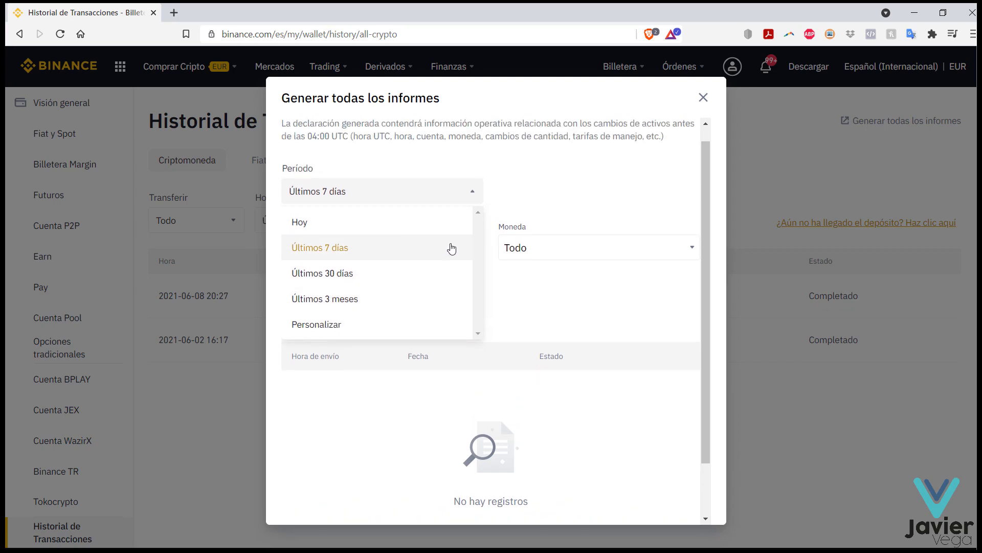
{"action": "left_click", "coordinate": [525, 185]}
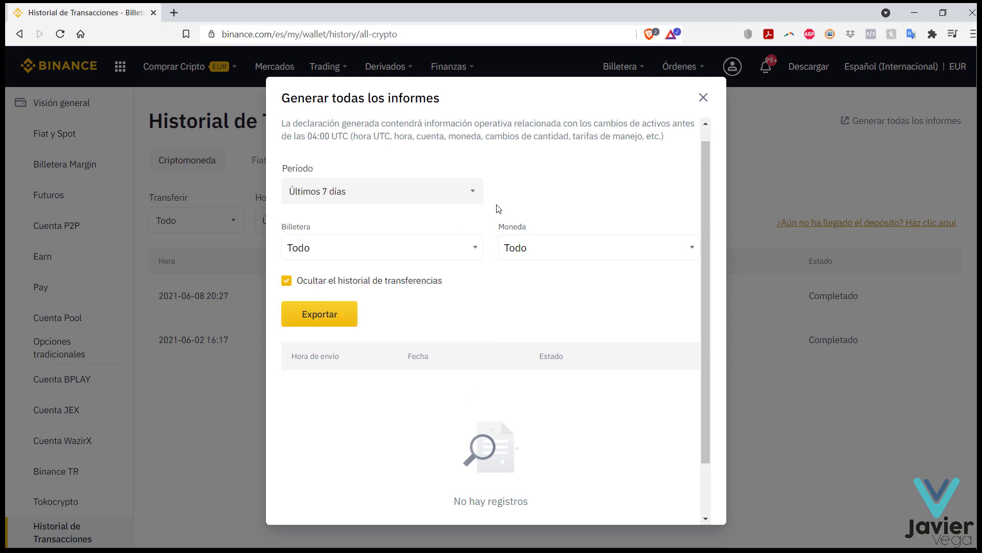
Set the report period to Personalizar, with dates from 2020-10-01 to 2020-12-31.
{"action": "left_click", "coordinate": [443, 197]}
{"action": "left_click", "coordinate": [337, 326]}
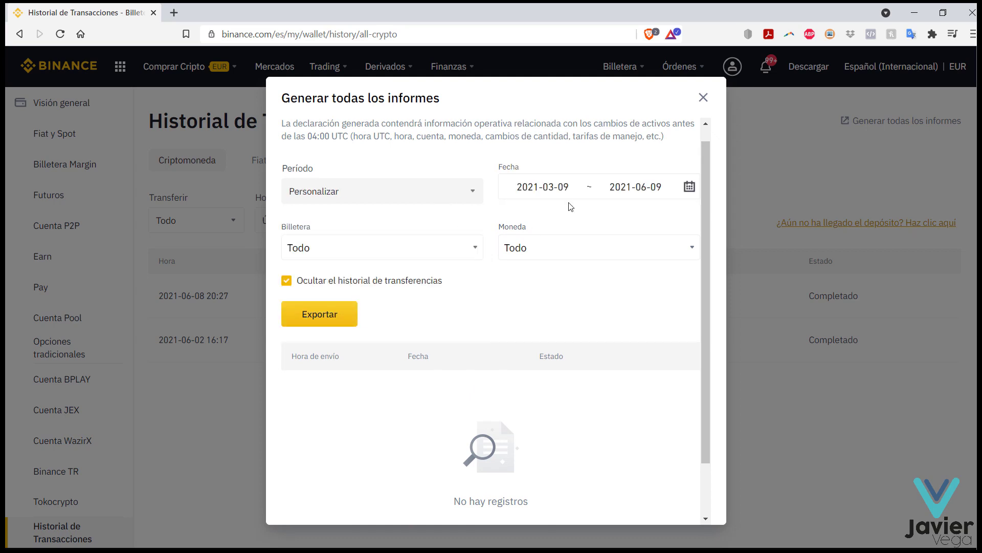
{"action": "left_click", "coordinate": [551, 191]}
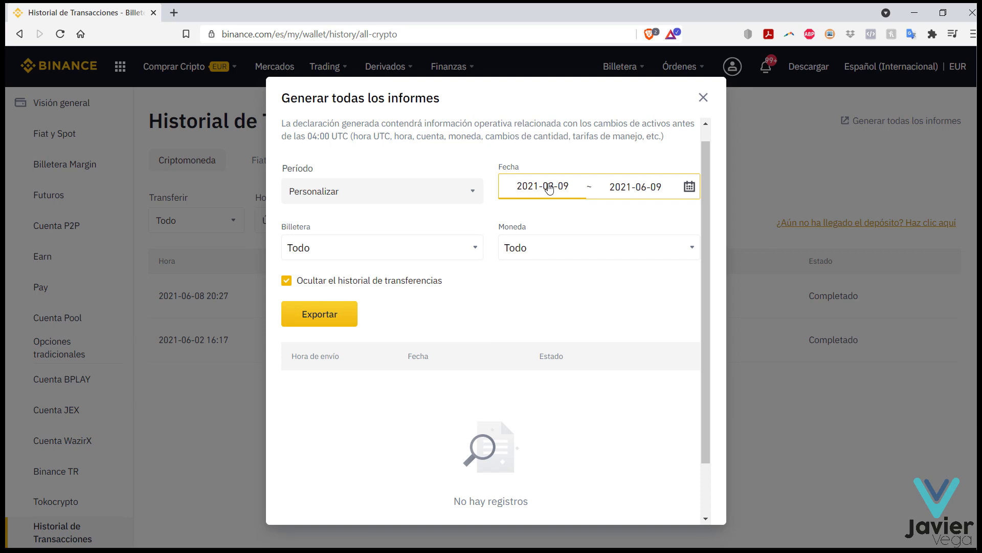
{"action": "left_click", "coordinate": [548, 188]}
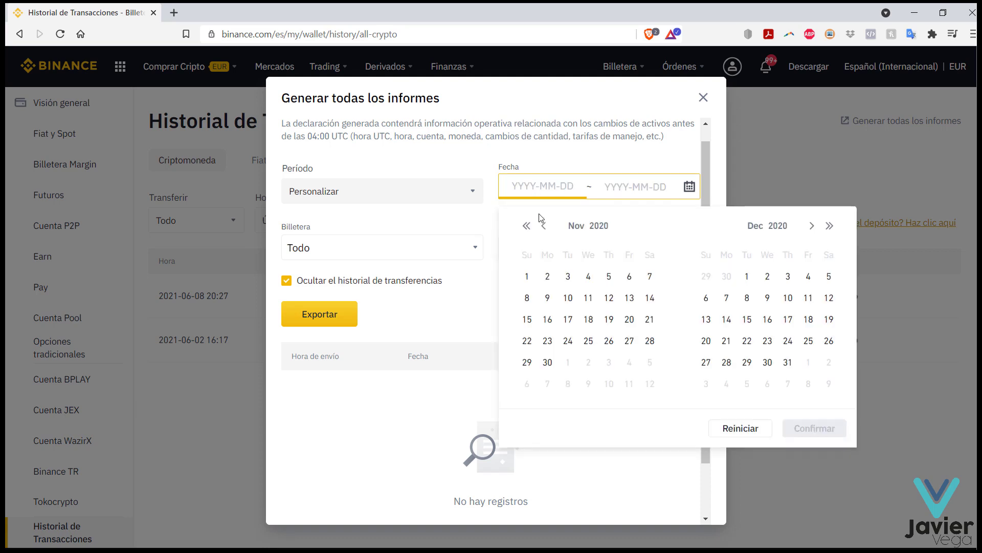
{"action": "left_click", "coordinate": [544, 226]}
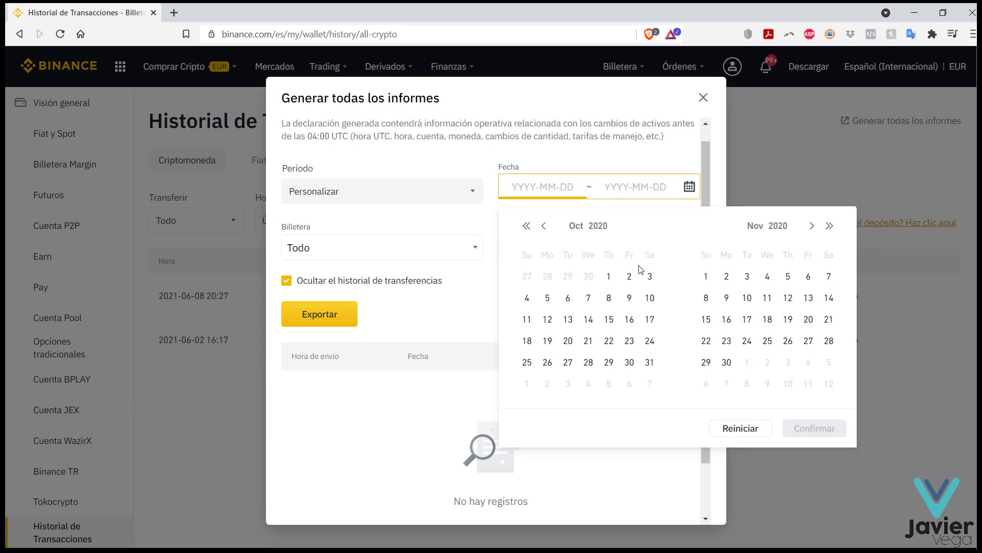
{"action": "left_click", "coordinate": [609, 277]}
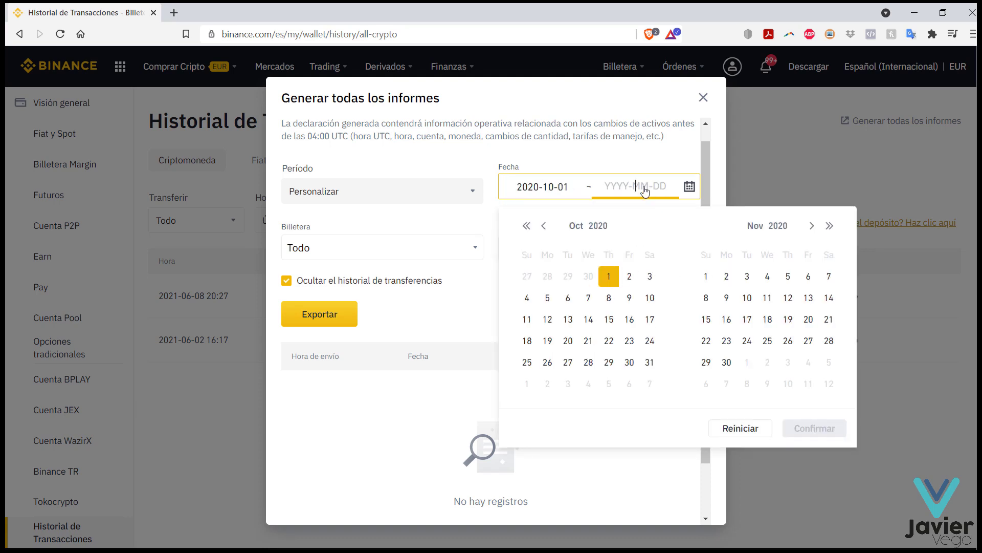
{"action": "left_click", "coordinate": [812, 226]}
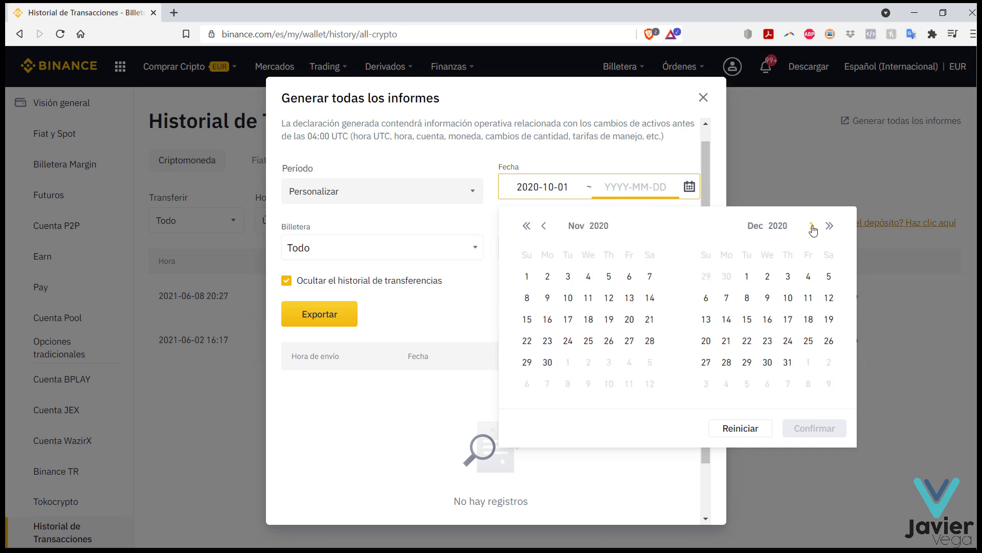
{"action": "left_click", "coordinate": [790, 363]}
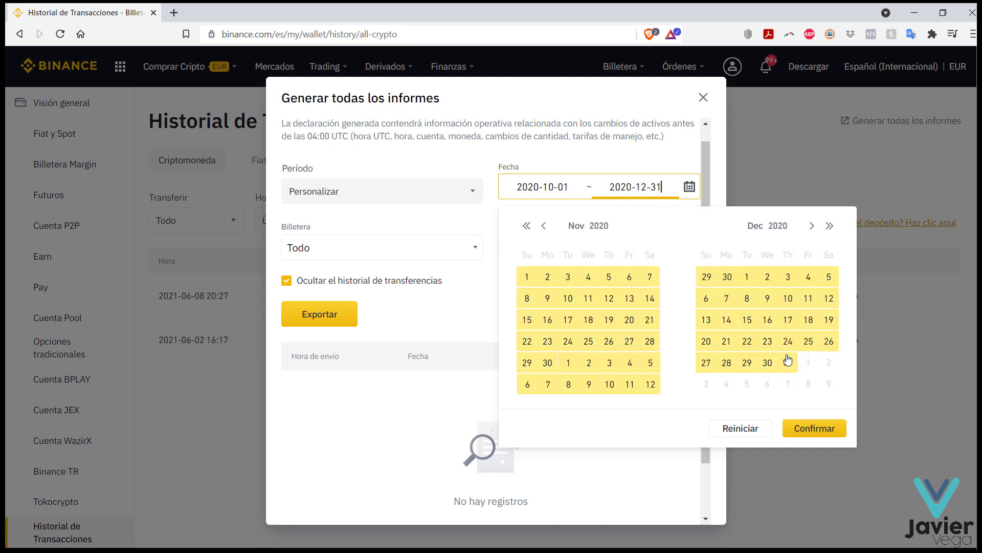
{"action": "left_click", "coordinate": [820, 427]}
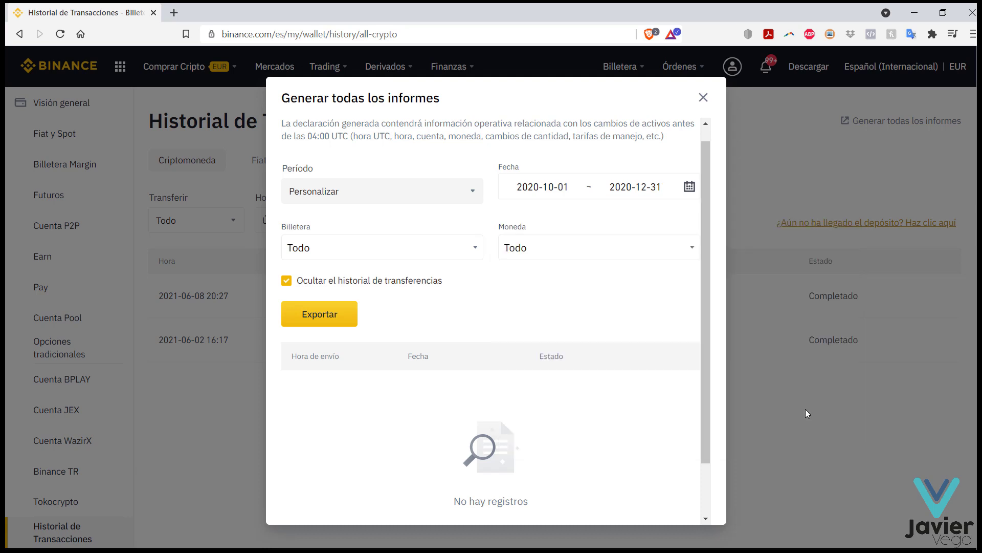
Export the report and save the generated archive for 2020-10-01 to 2020-12-31 in the Descargas folder.
{"action": "left_click", "coordinate": [339, 319]}
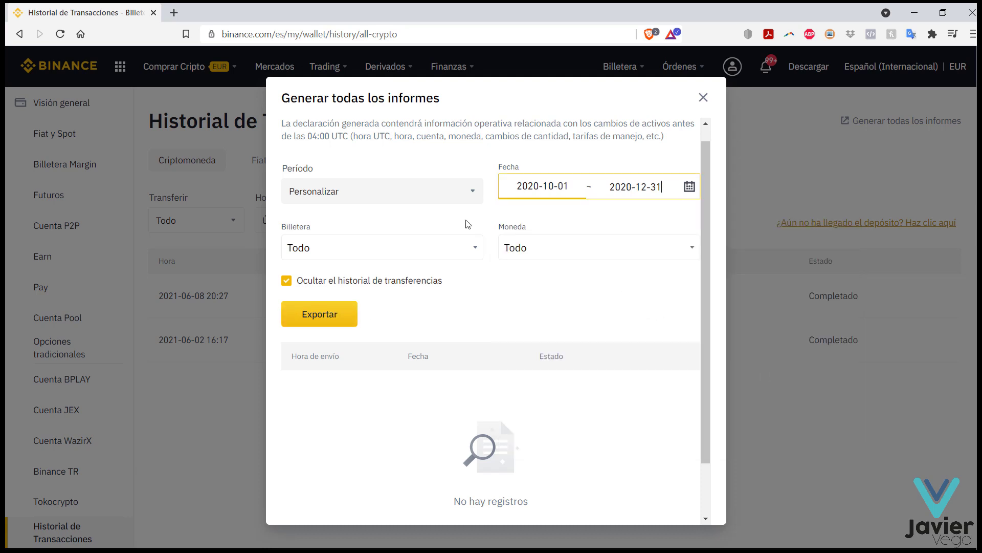
{"action": "left_click", "coordinate": [346, 314]}
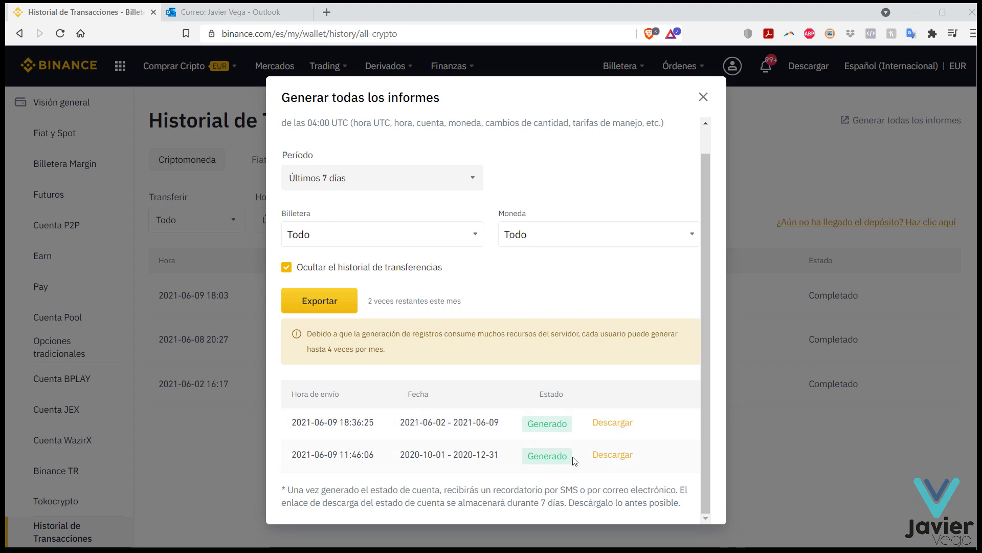
{"action": "left_click", "coordinate": [612, 455]}
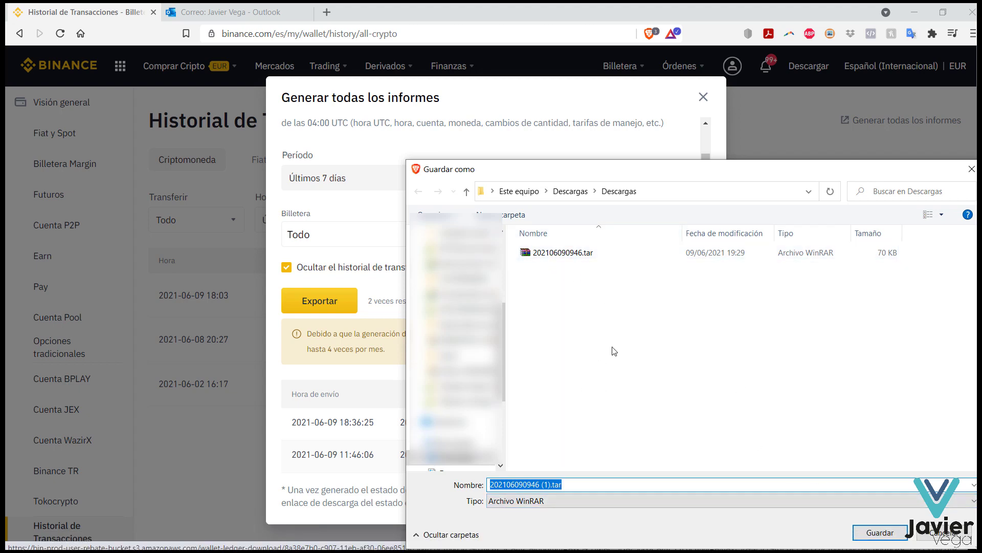
{"action": "left_click", "coordinate": [880, 532]}
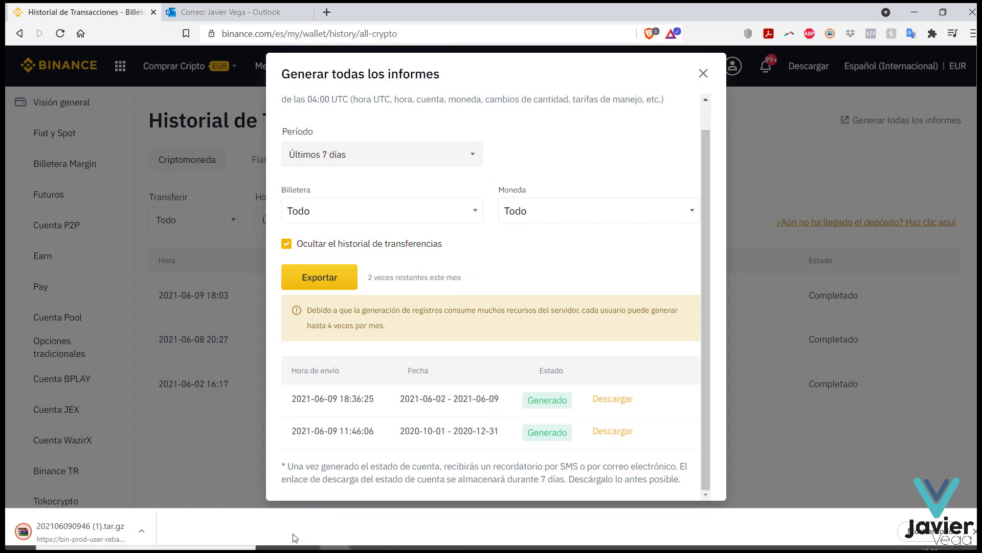
{"action": "mouse_move", "coordinate": [313, 540]}
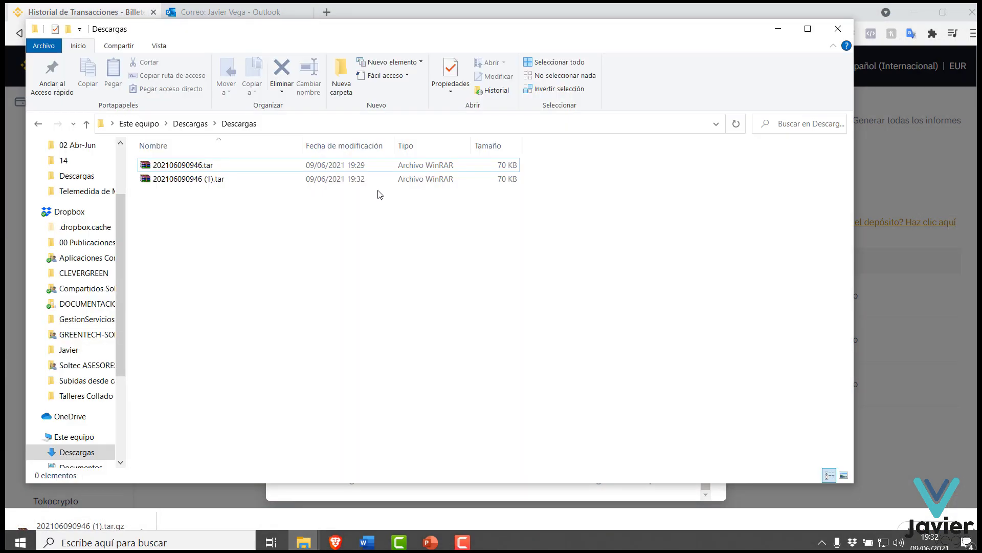
{"action": "left_click", "coordinate": [372, 478]}
{"action": "left_click", "coordinate": [205, 179]}
{"action": "right_click", "coordinate": [204, 178]}
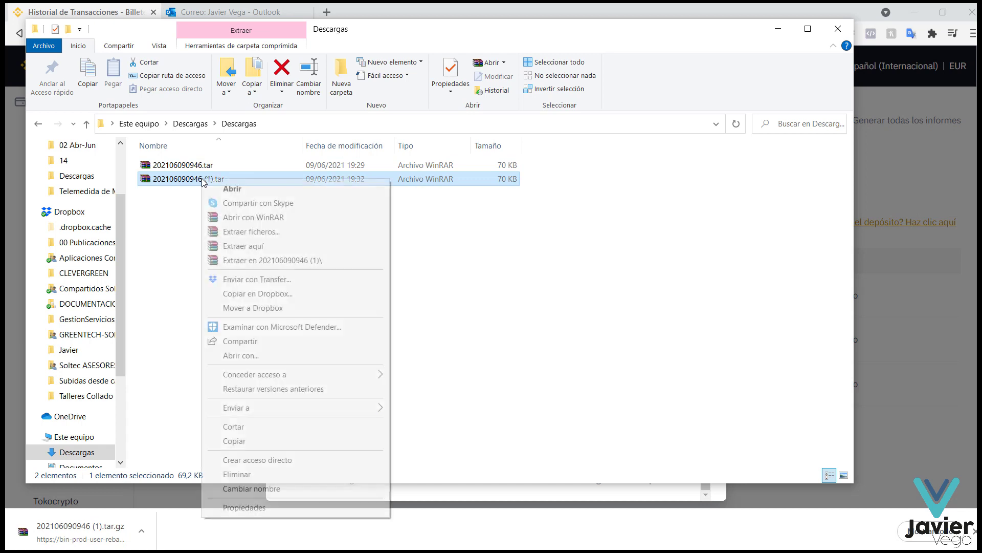
{"action": "left_click", "coordinate": [244, 247]}
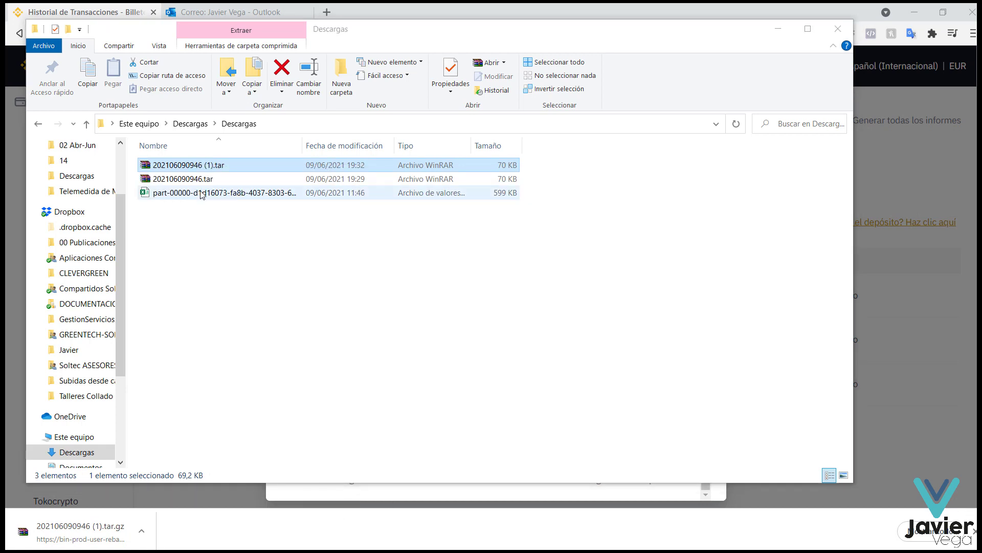
Open the extracted part-00000 CSV file in Excel and import its data through Desde el texto/CSV into the Power Query editor.
{"action": "double_click", "coordinate": [207, 193]}
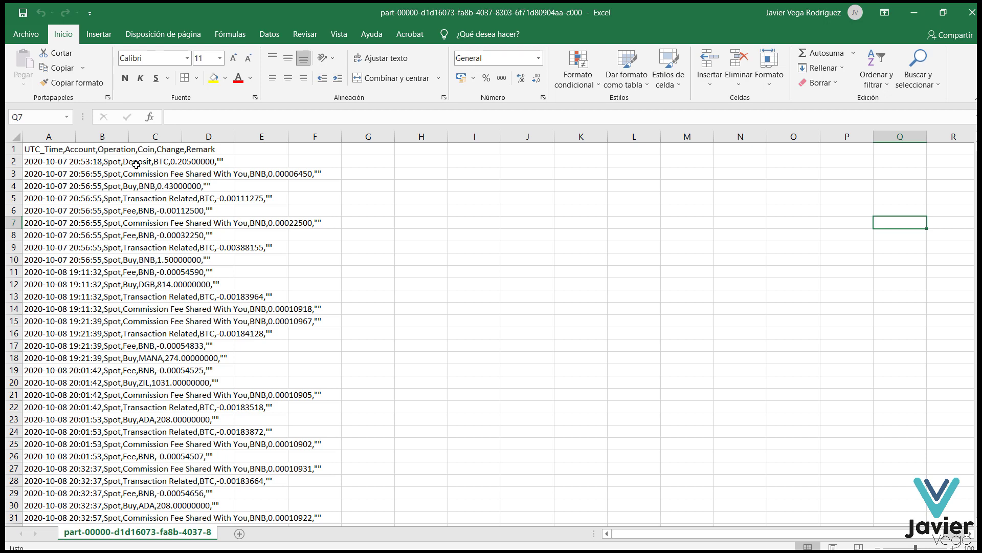
{"action": "left_click", "coordinate": [270, 35]}
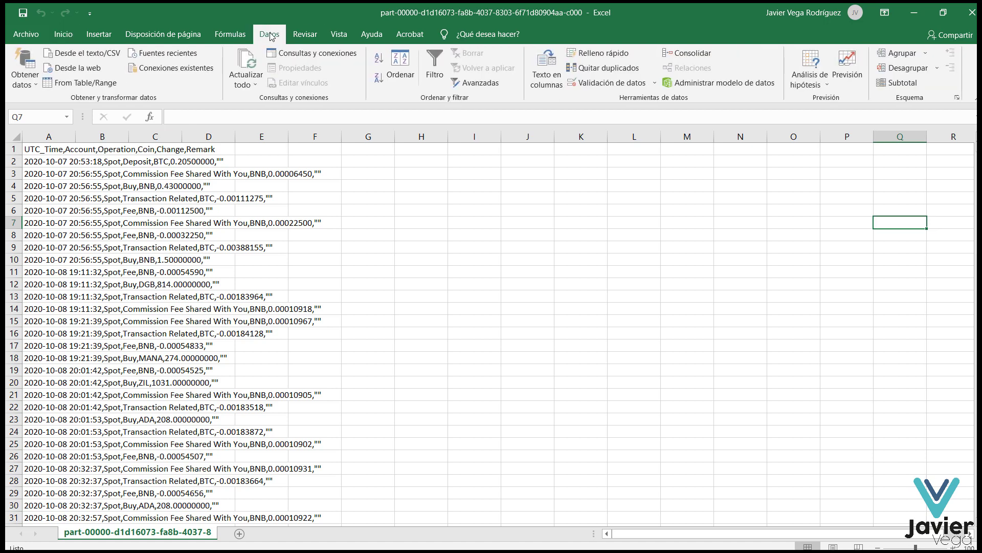
{"action": "left_click", "coordinate": [93, 56]}
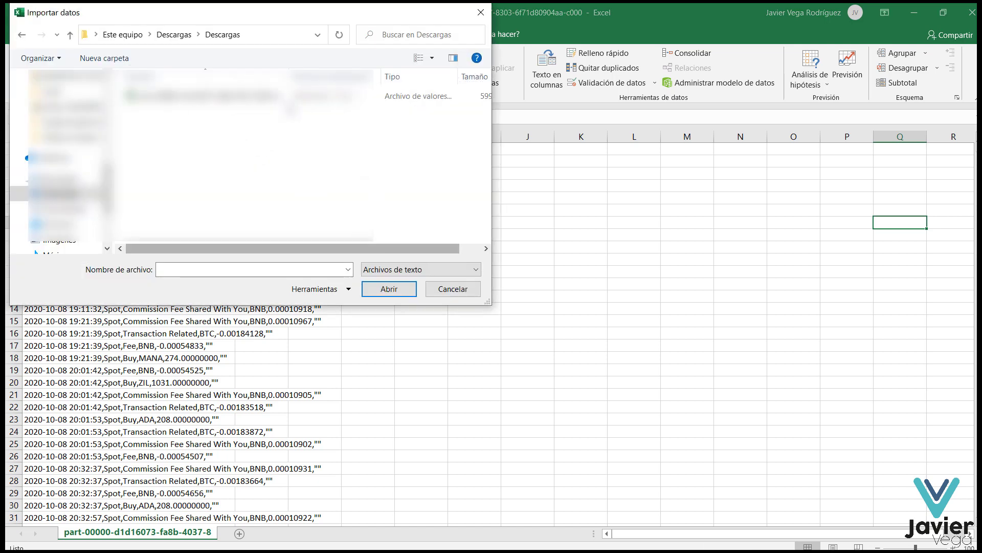
{"action": "double_click", "coordinate": [205, 96]}
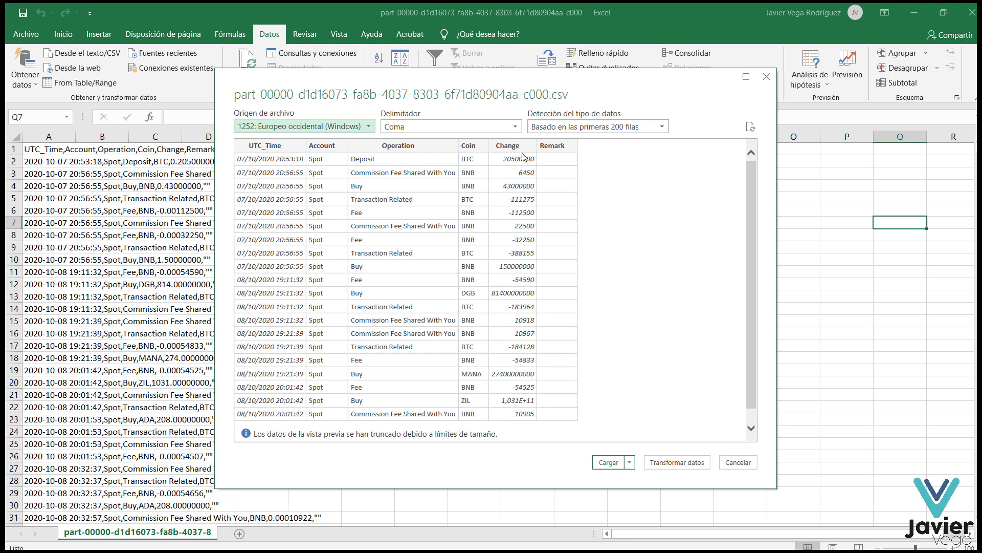
{"action": "left_click", "coordinate": [666, 463]}
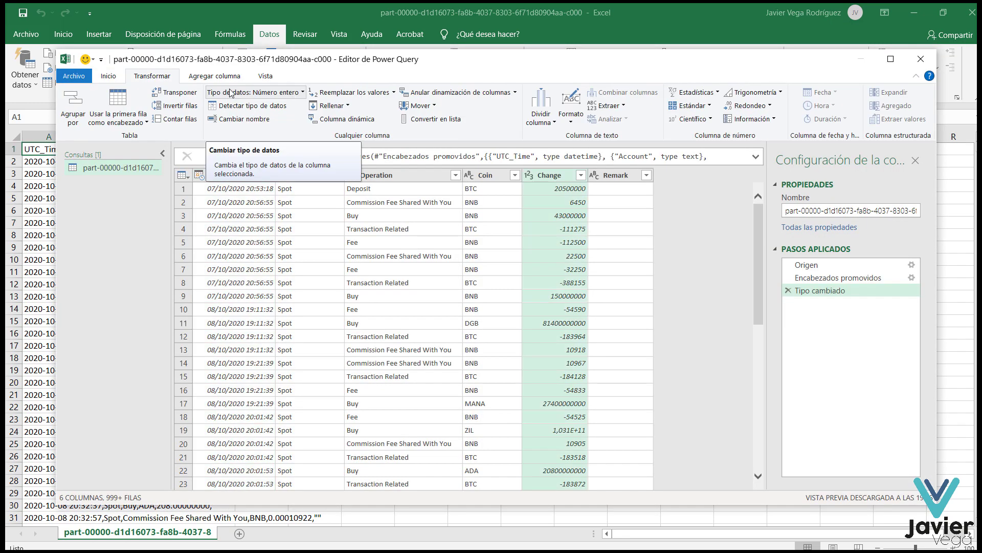
Change the Change column's data type to Texto, replacing the existing conversion, and load the query into the workbook.
{"action": "left_click", "coordinate": [152, 76]}
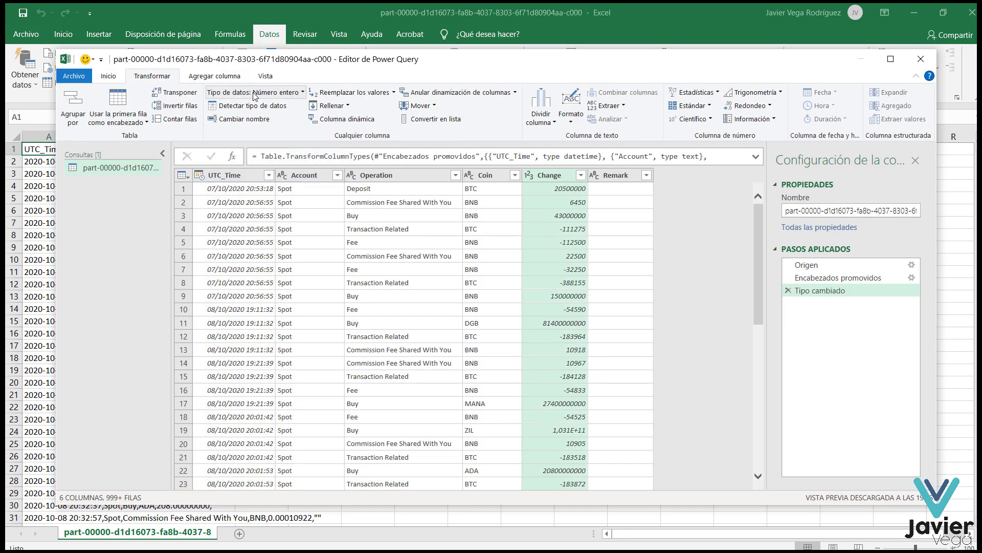
{"action": "left_click", "coordinate": [258, 93]}
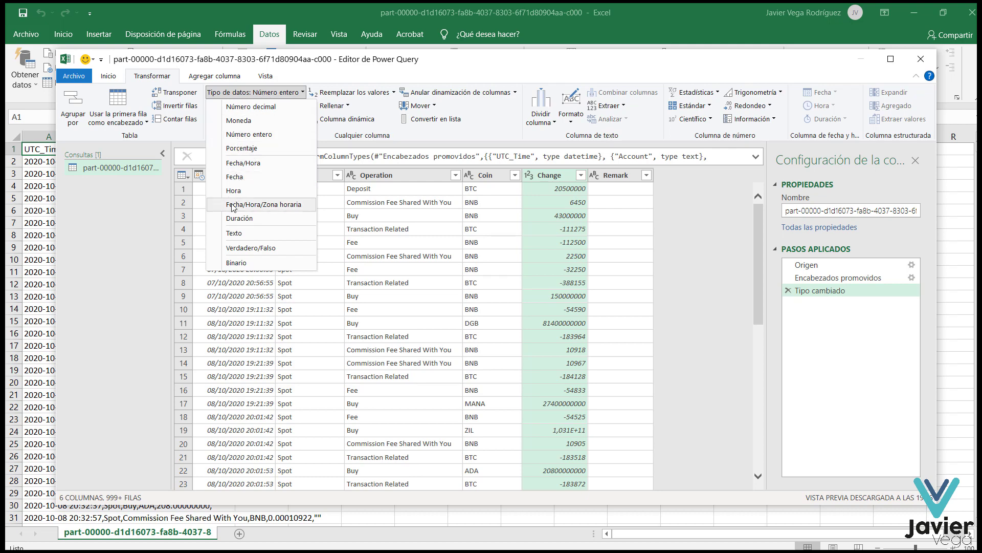
{"action": "left_click", "coordinate": [251, 235]}
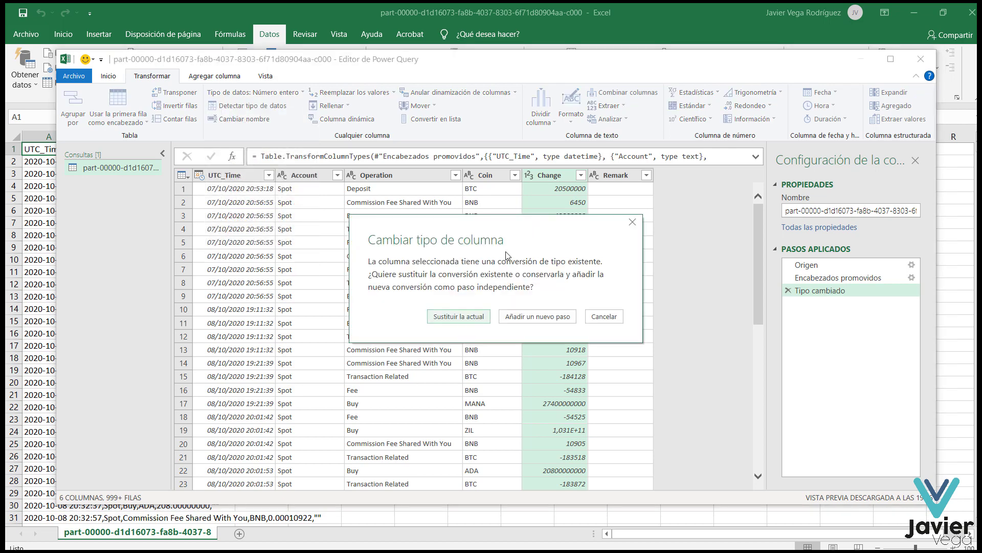
{"action": "left_click", "coordinate": [467, 318]}
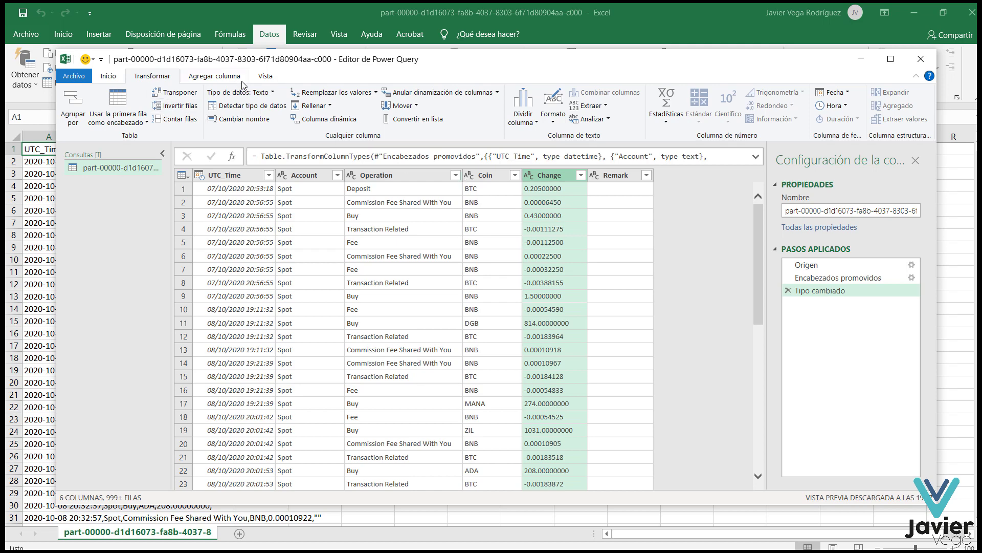
{"action": "left_click", "coordinate": [73, 76]}
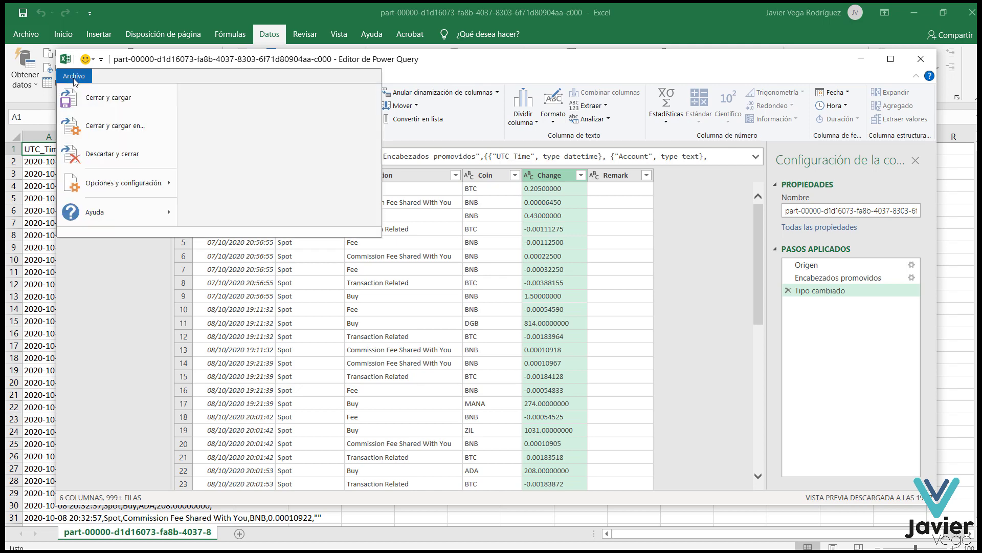
{"action": "left_click", "coordinate": [91, 95]}
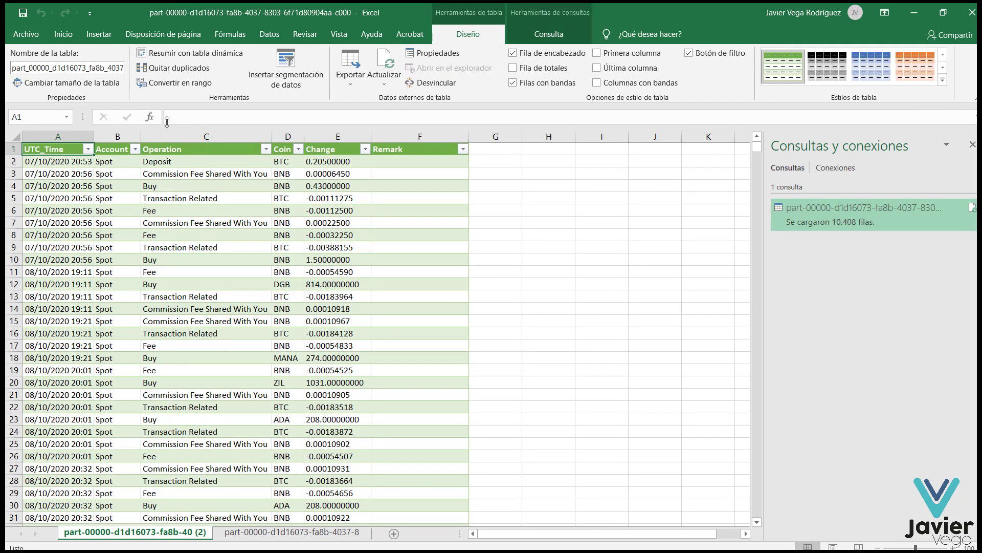
{"action": "left_click", "coordinate": [63, 34]}
{"action": "left_click", "coordinate": [913, 76]}
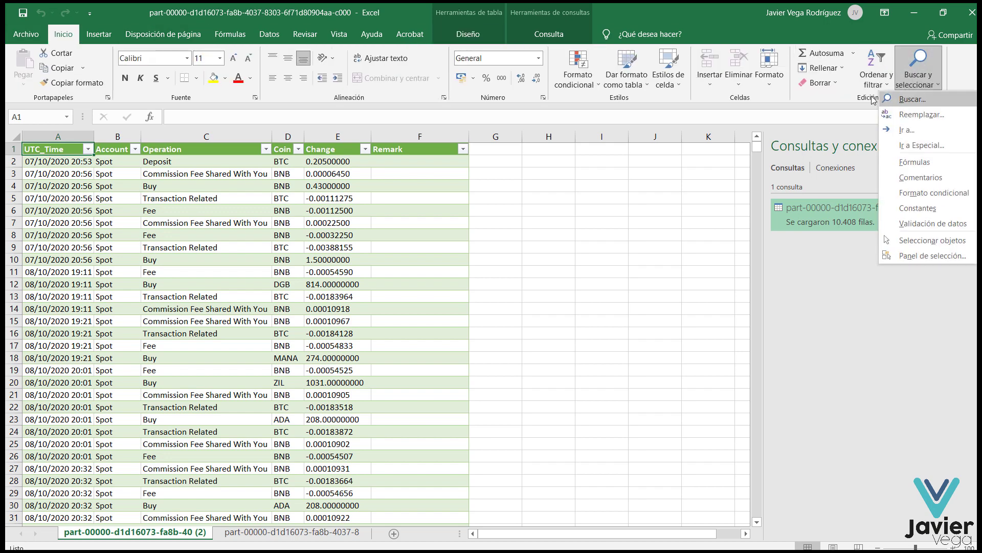
{"action": "left_click", "coordinate": [915, 115]}
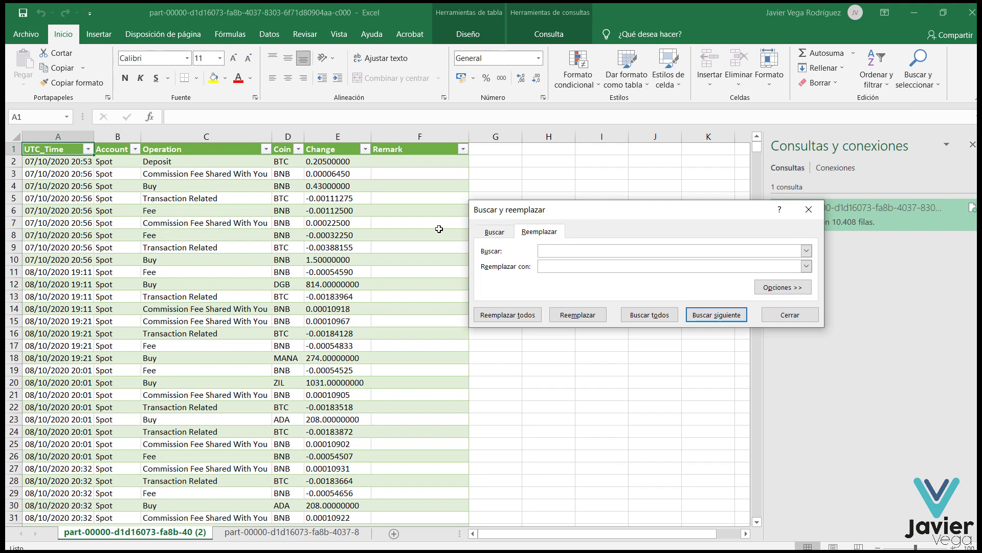
{"action": "left_click", "coordinate": [808, 209]}
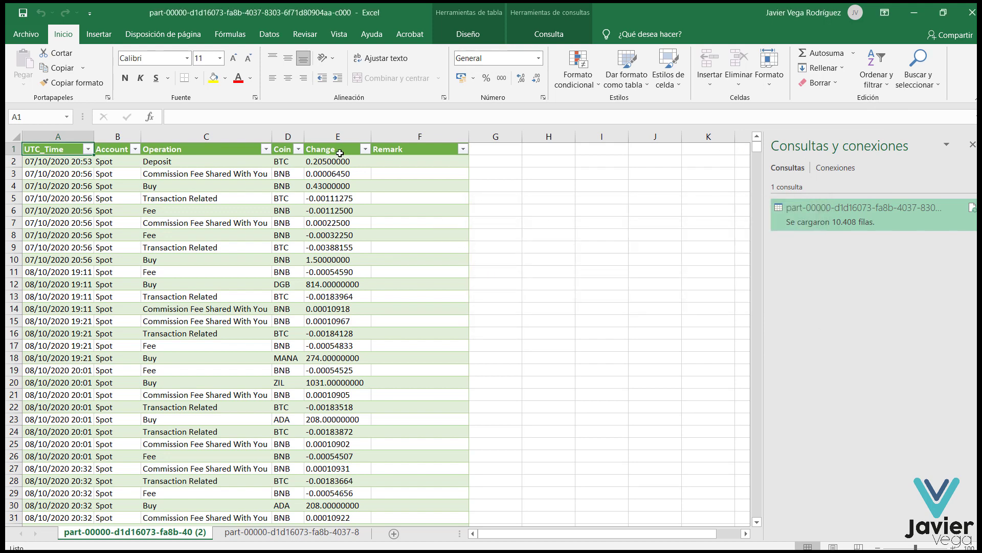
Replace every period with a comma throughout the Change column of the imported table.
{"action": "left_click", "coordinate": [341, 153]}
{"action": "left_click", "coordinate": [338, 137]}
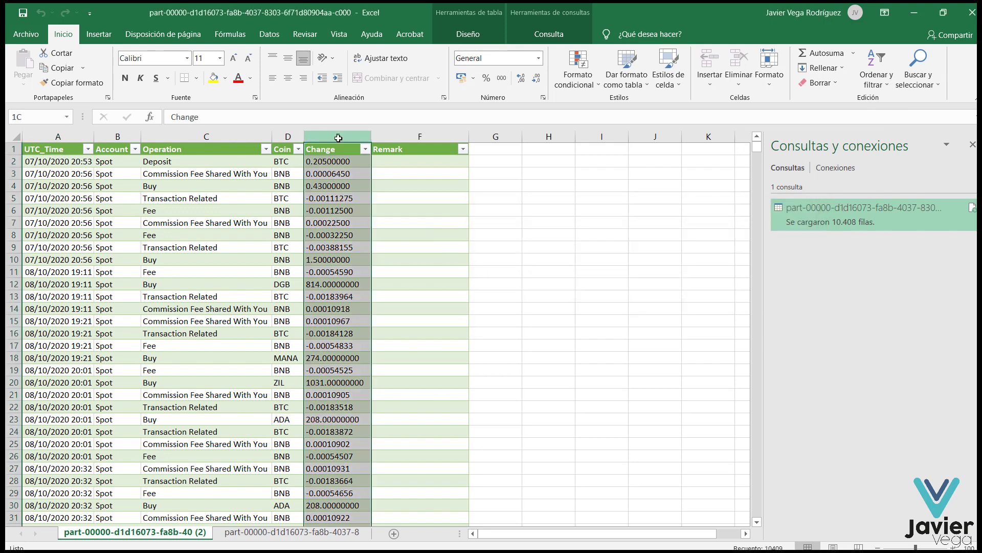
{"action": "left_click", "coordinate": [917, 72]}
{"action": "left_click", "coordinate": [924, 116]}
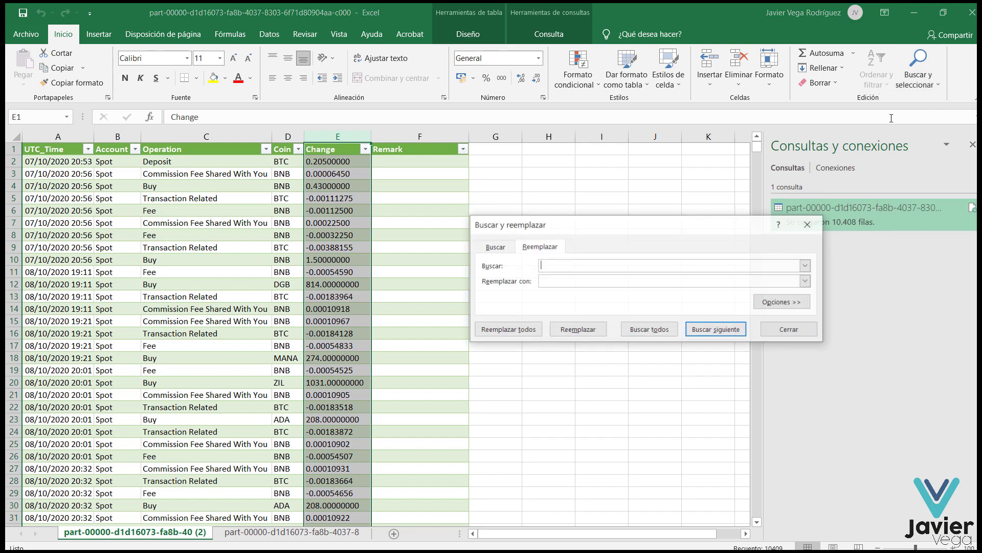
{"action": "left_click", "coordinate": [549, 281]}
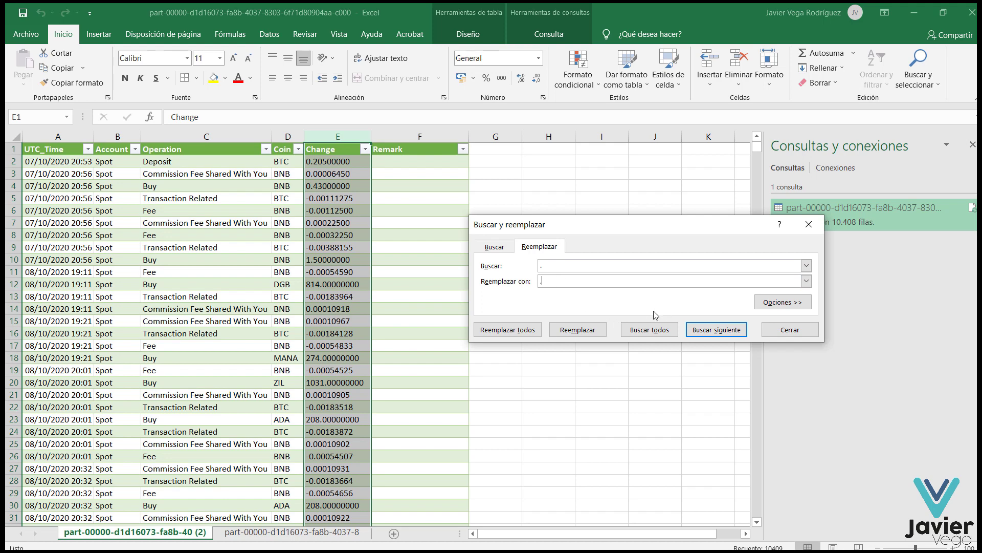
{"action": "left_click", "coordinate": [507, 329]}
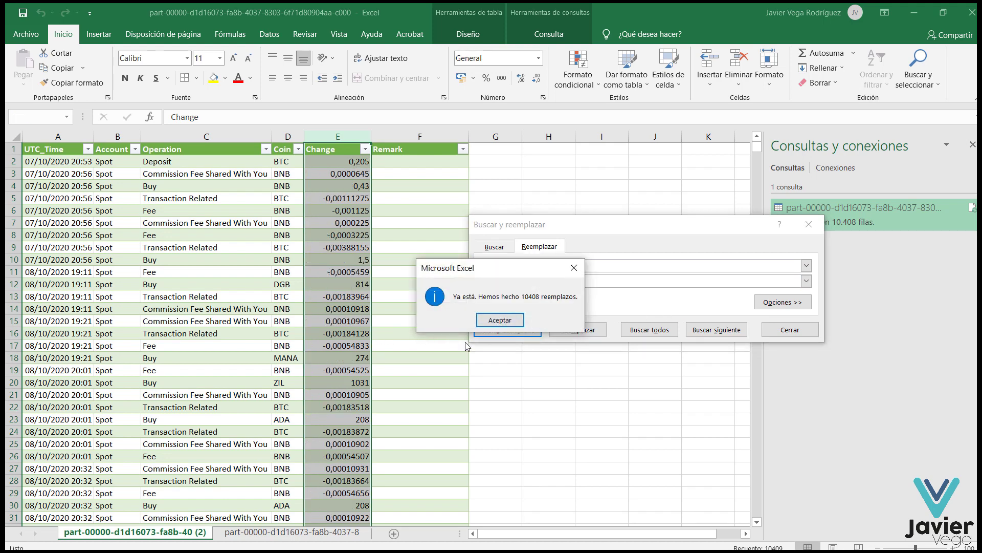
{"action": "left_click", "coordinate": [499, 323]}
{"action": "left_click", "coordinate": [809, 225]}
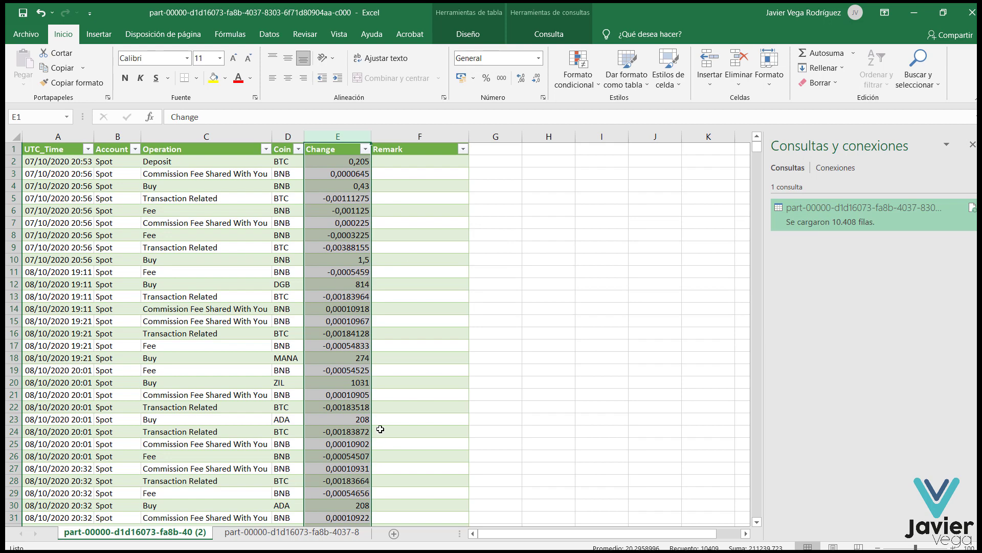
{"action": "left_click", "coordinate": [502, 313]}
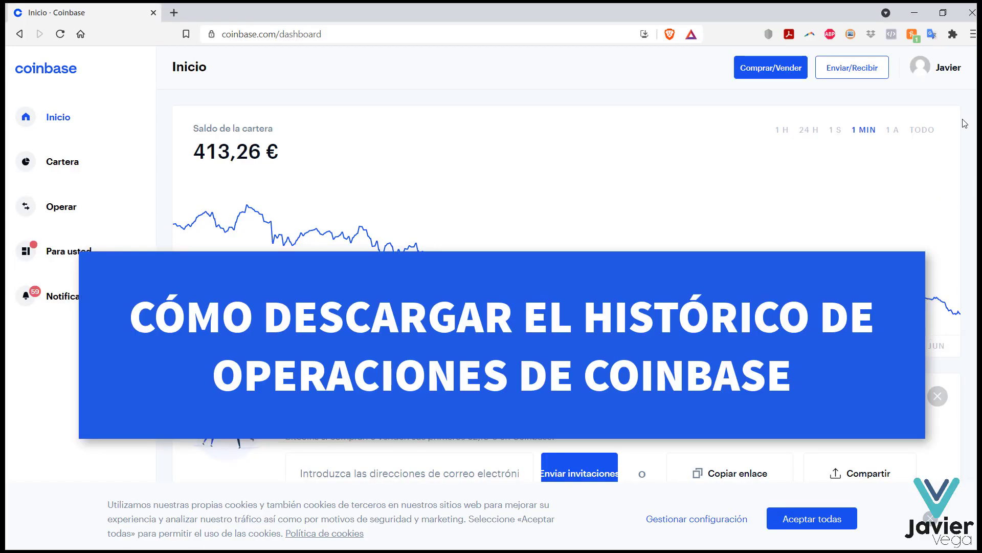
Switch to Coinbase and open the report download options for the transaction history.
{"action": "left_click", "coordinate": [937, 71]}
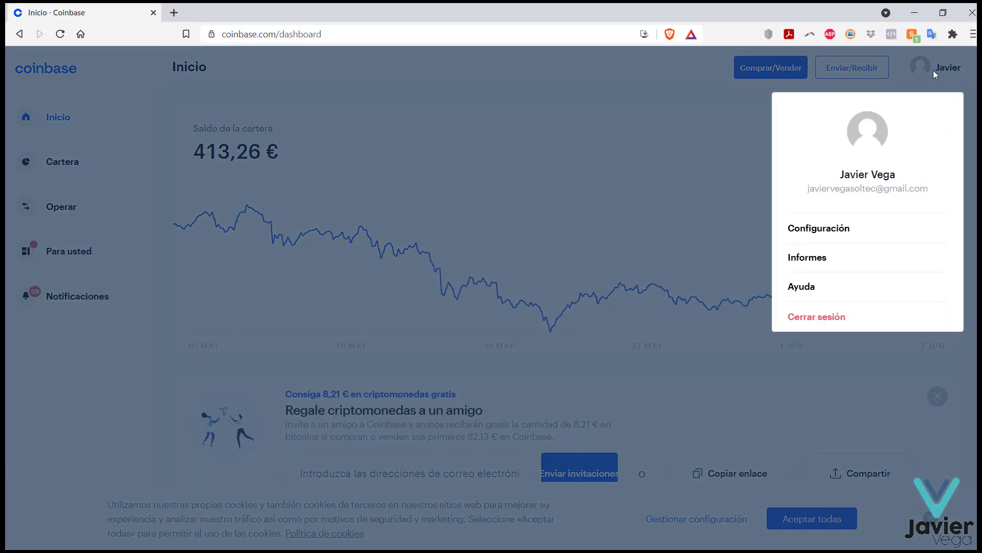
{"action": "left_click", "coordinate": [815, 259]}
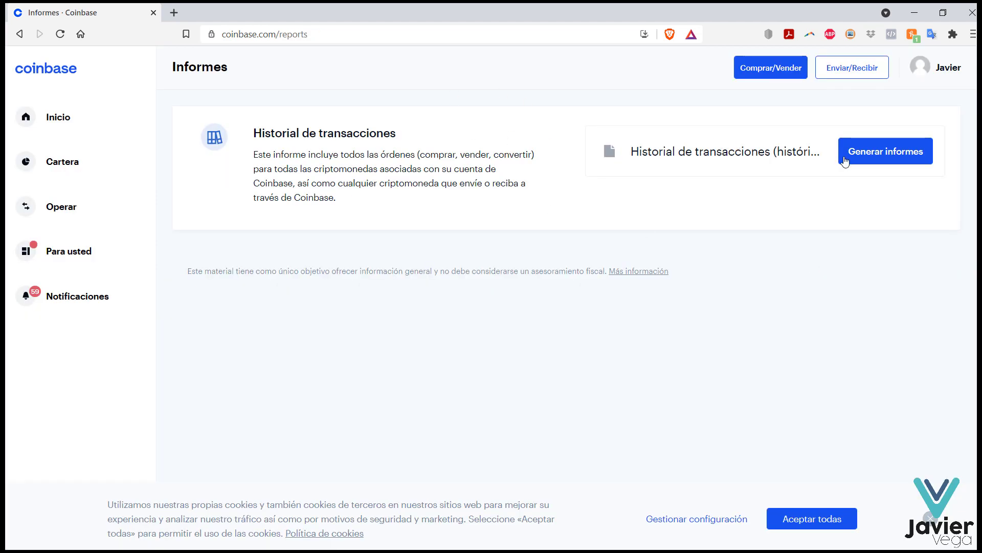
{"action": "left_click", "coordinate": [889, 156]}
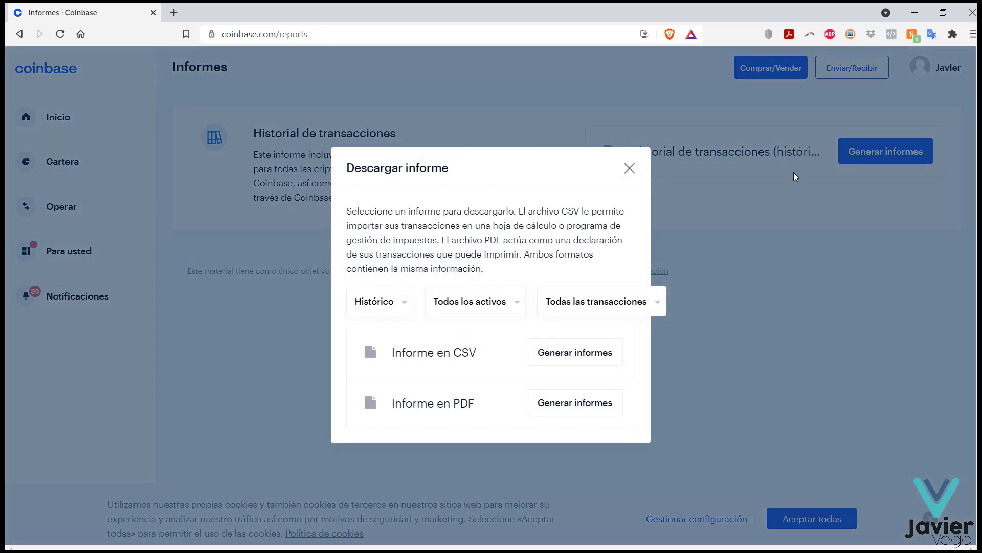
Set the report period to 2020, then generate and download the transaction history as a PDF.
{"action": "left_click", "coordinate": [408, 305]}
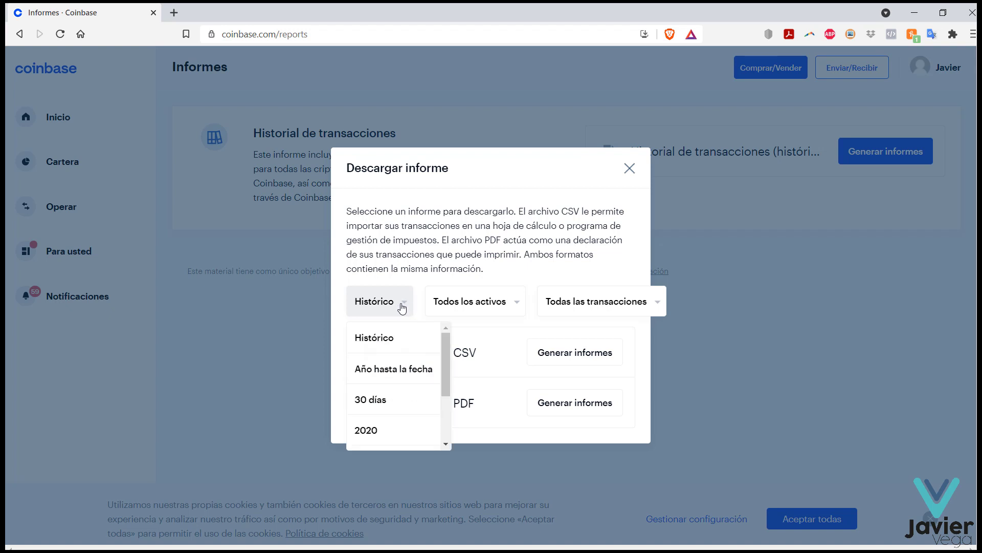
{"action": "left_click", "coordinate": [383, 432]}
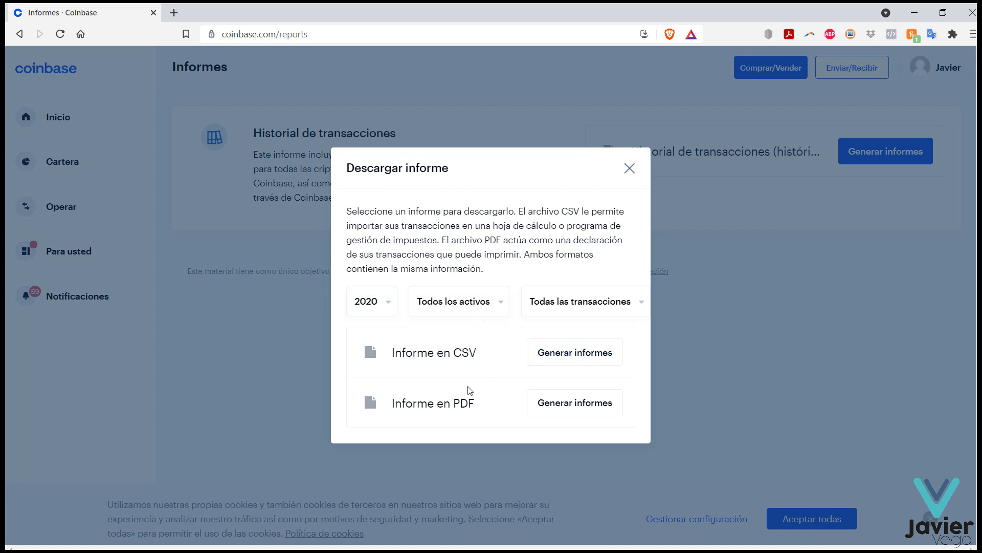
{"action": "left_click", "coordinate": [566, 407]}
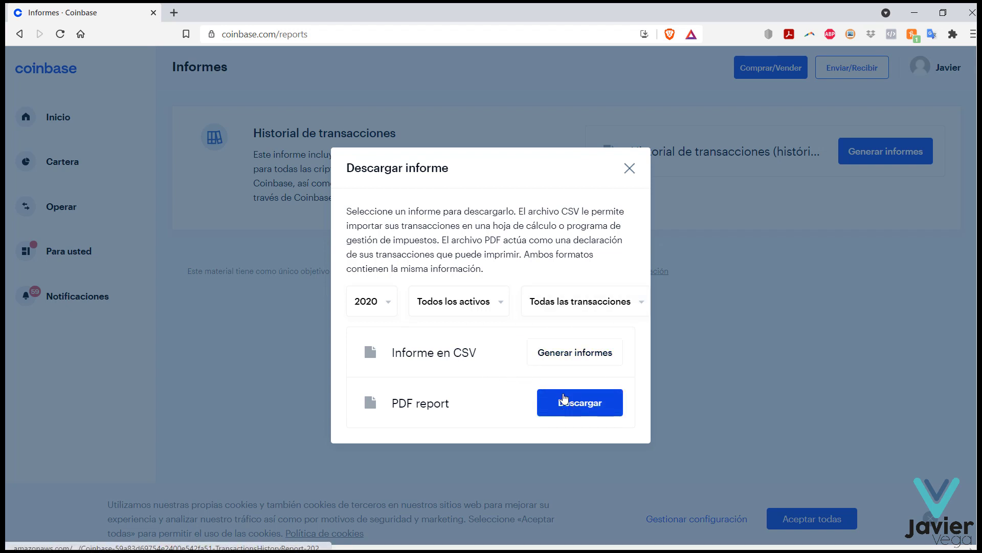
{"action": "left_click", "coordinate": [581, 409]}
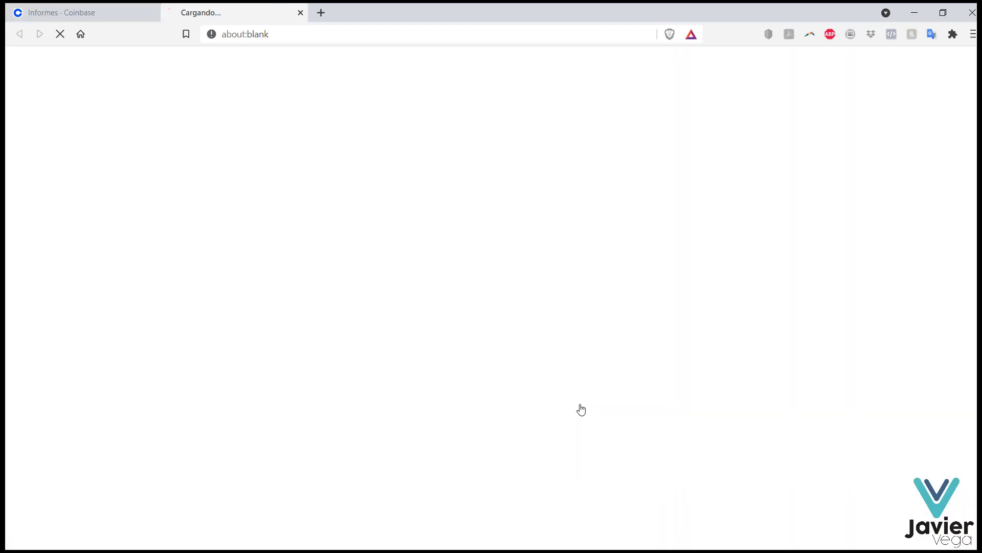